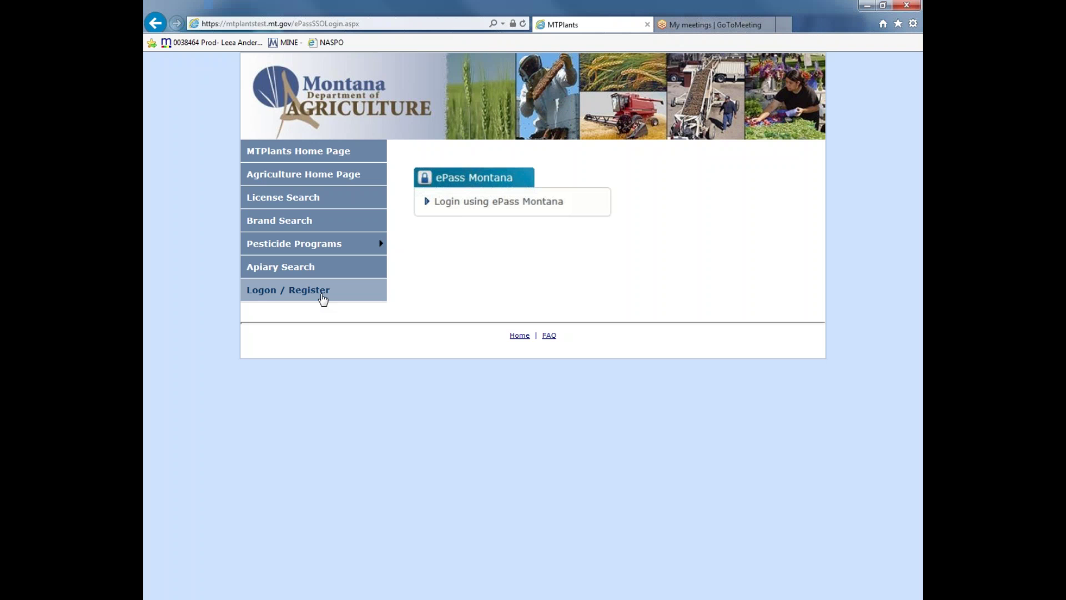
# Log in through ePass Montana and open the Feed Program license account.
pyautogui.click(468, 203)
pyautogui.click(359, 441)
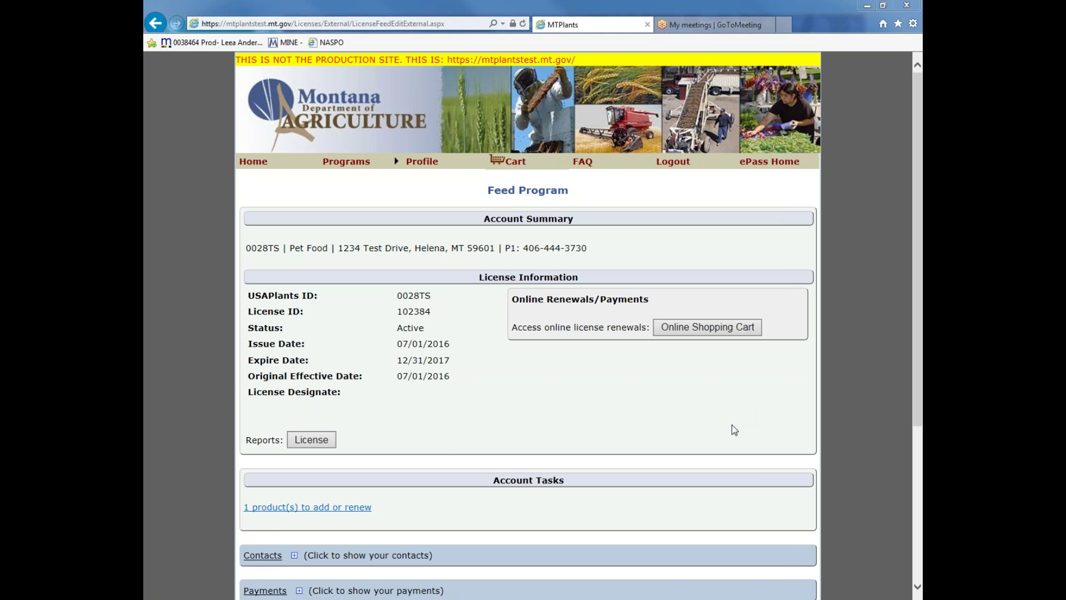
# Add a new product from the Feed license's 2017 product list and enter Pet Food 2 as its name.
pyautogui.scroll(-4, 731, 425)
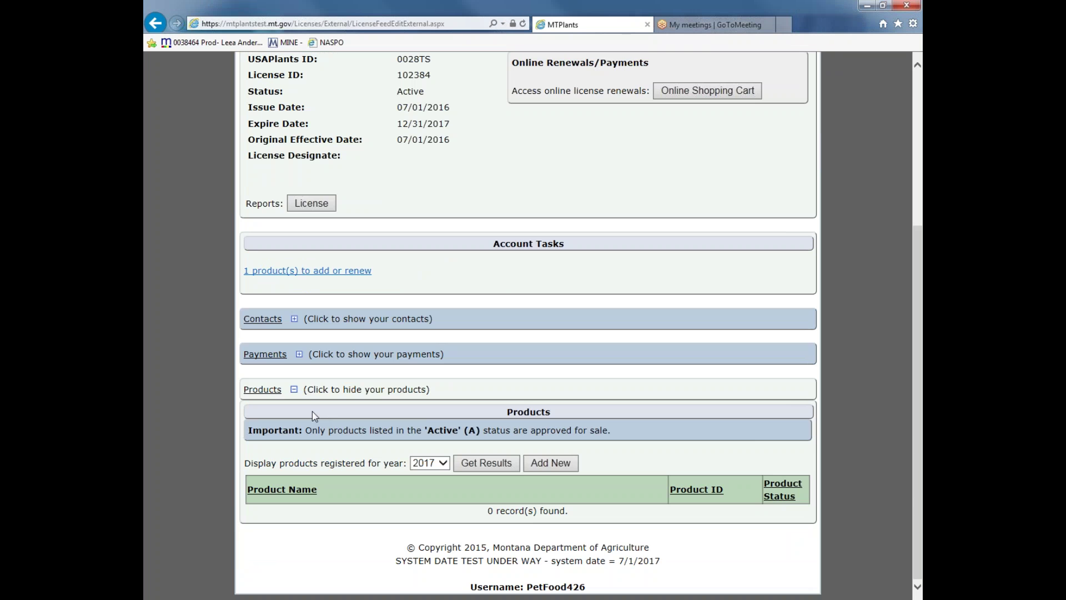
pyautogui.click(294, 389)
pyautogui.click(294, 513)
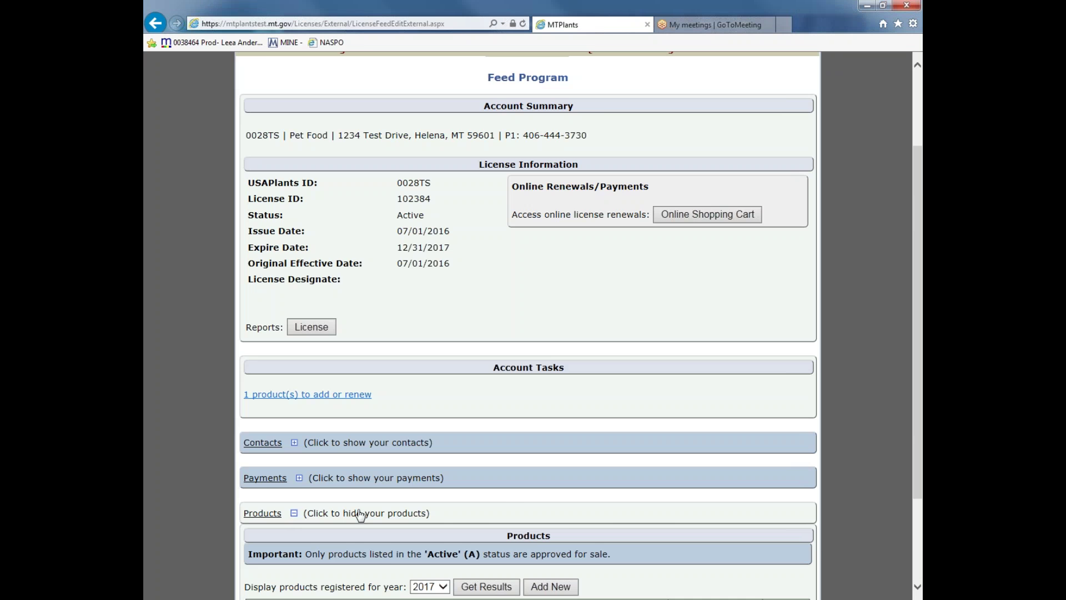
pyautogui.scroll(-3, 674, 525)
pyautogui.click(568, 466)
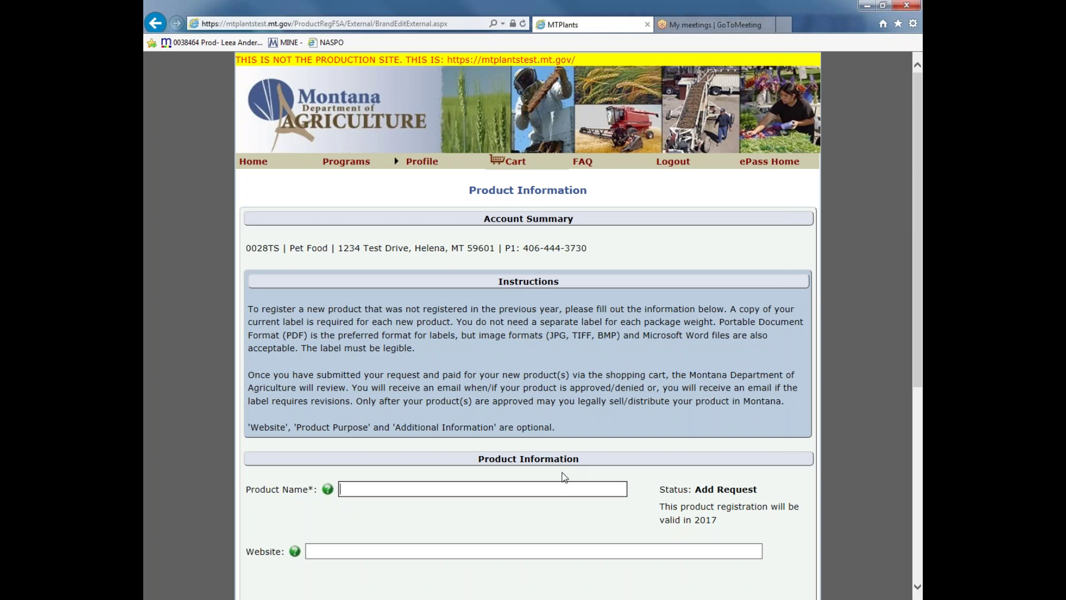
pyautogui.write('Pet Food 2')
# Add a Product Label file to the new product, choosing the image Capture 2 from the Pictures library.
pyautogui.scroll(-3, 481, 494)
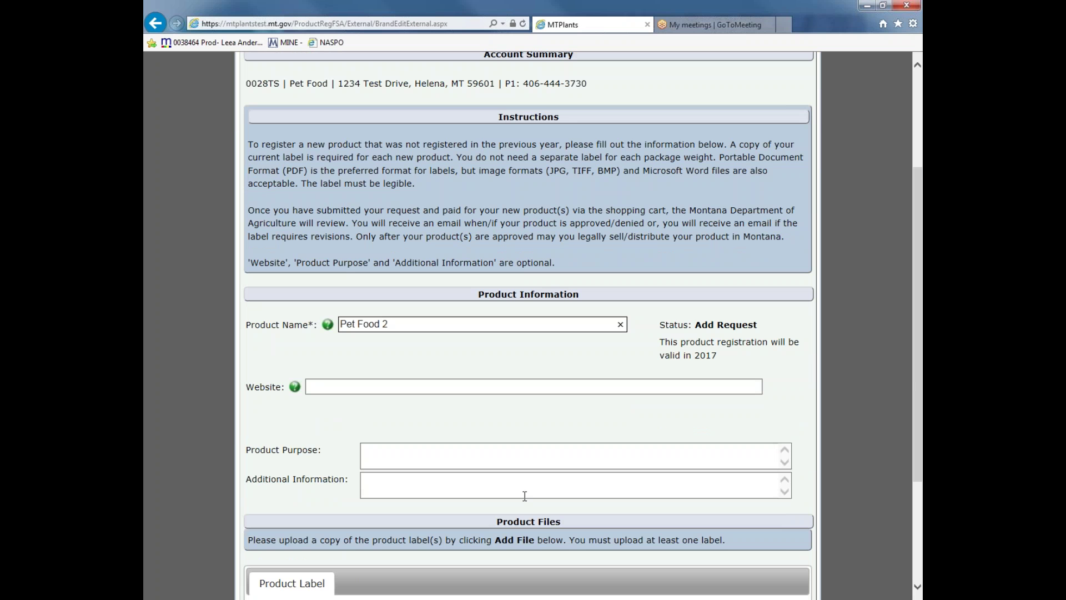
pyautogui.scroll(-3, 524, 496)
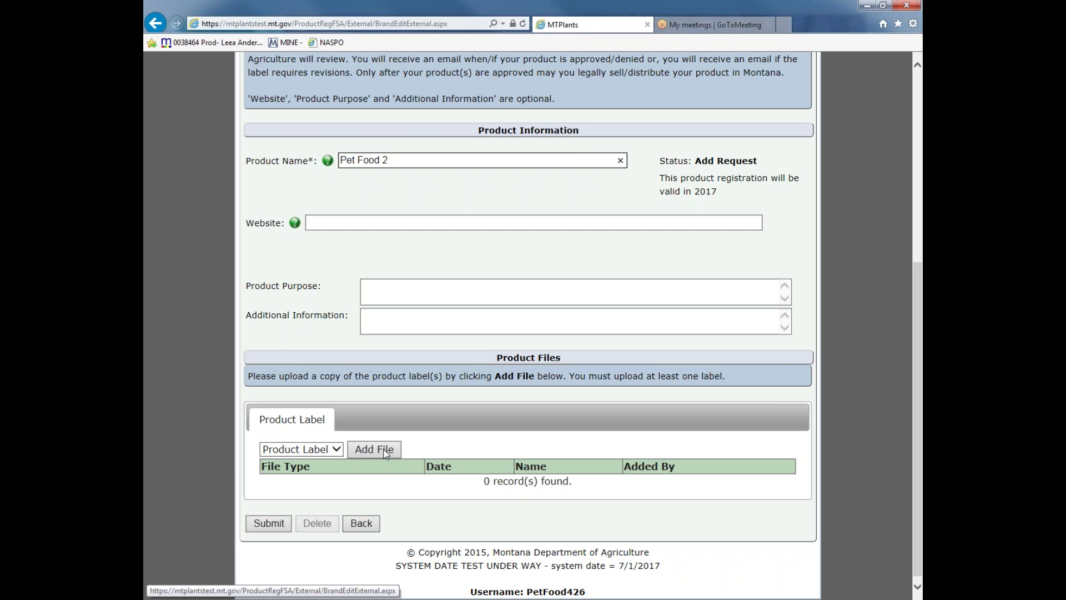
pyautogui.click(385, 449)
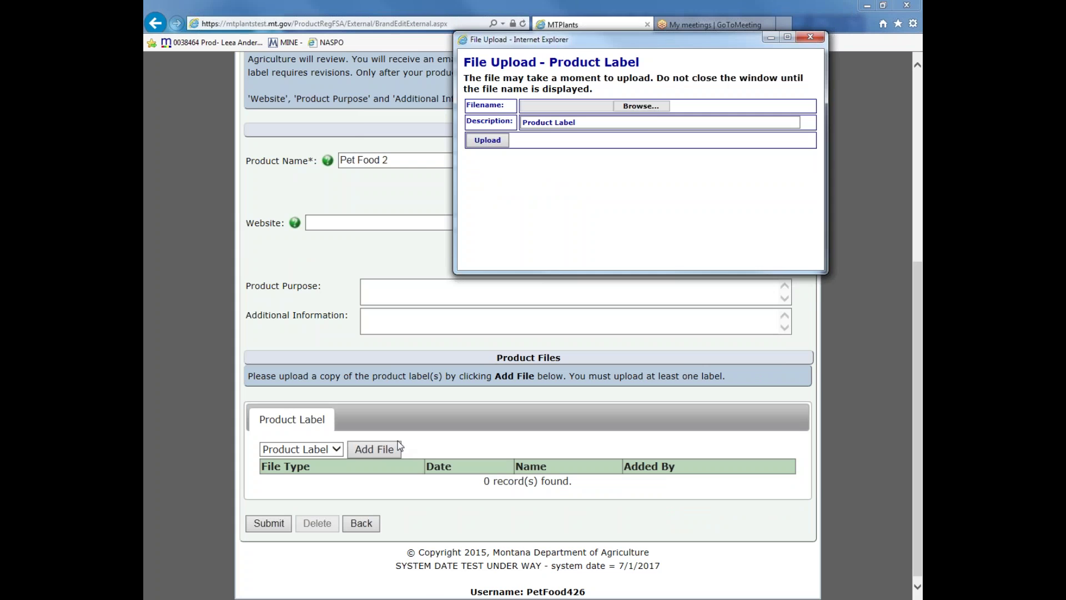
pyautogui.click(652, 106)
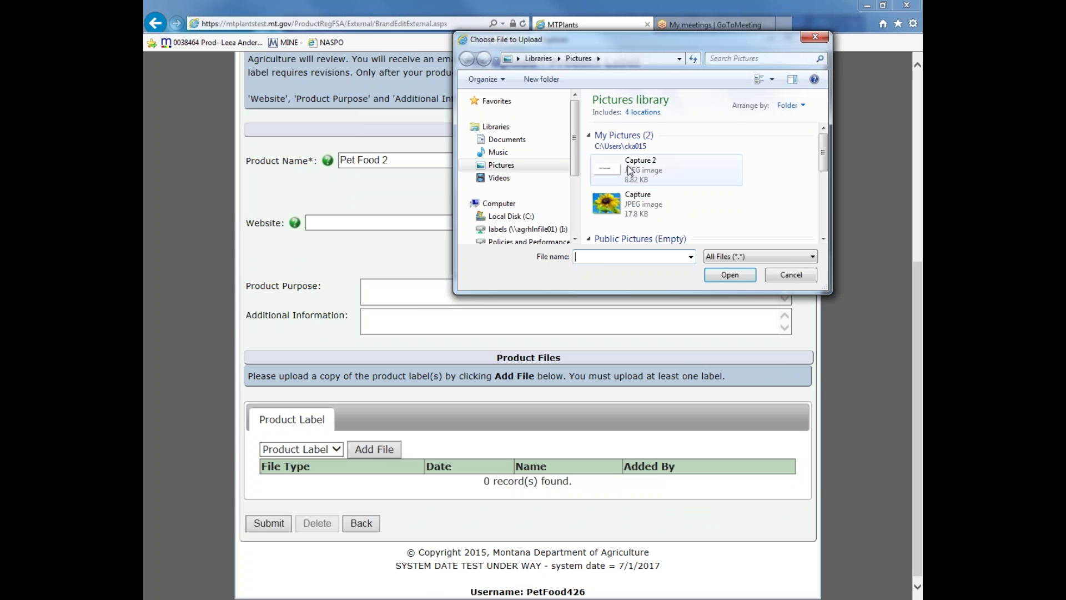
pyautogui.click(632, 168)
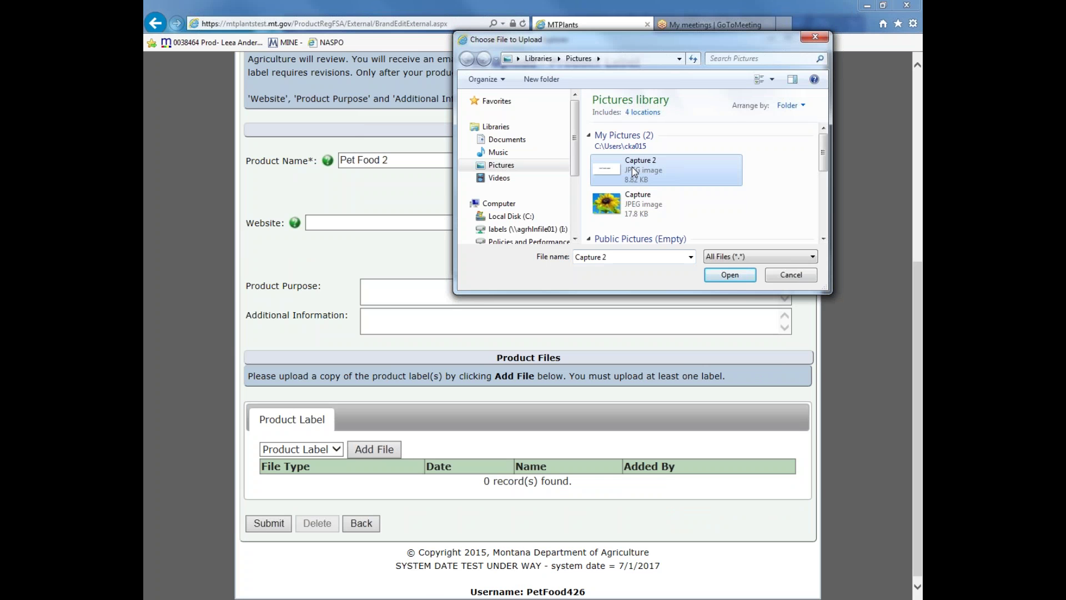
pyautogui.click(729, 275)
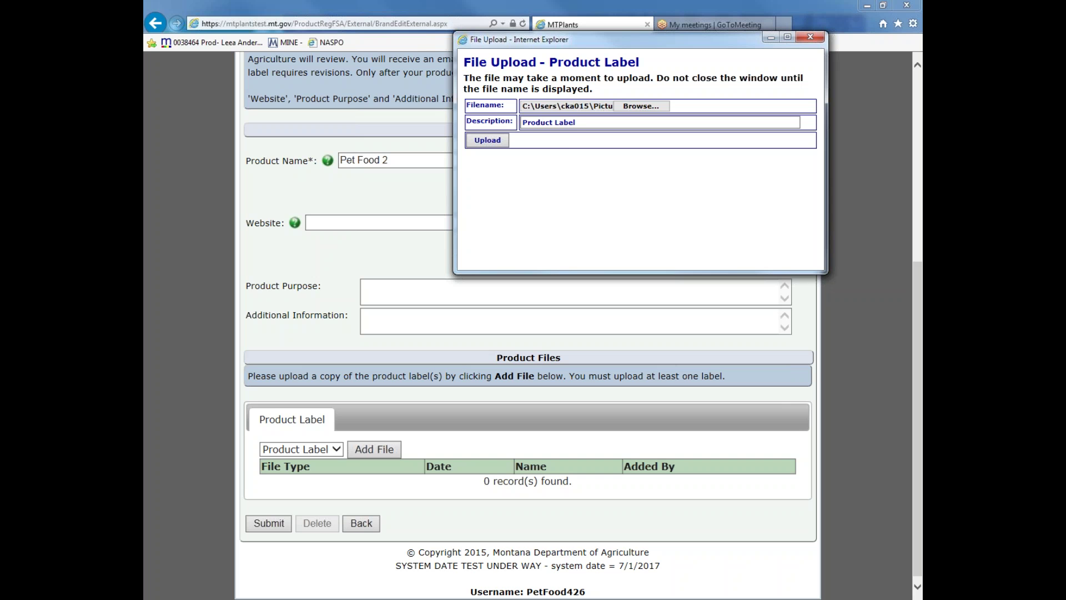
# Set the label file's description to Product Label 2017 and upload it.
pyautogui.click(584, 123)
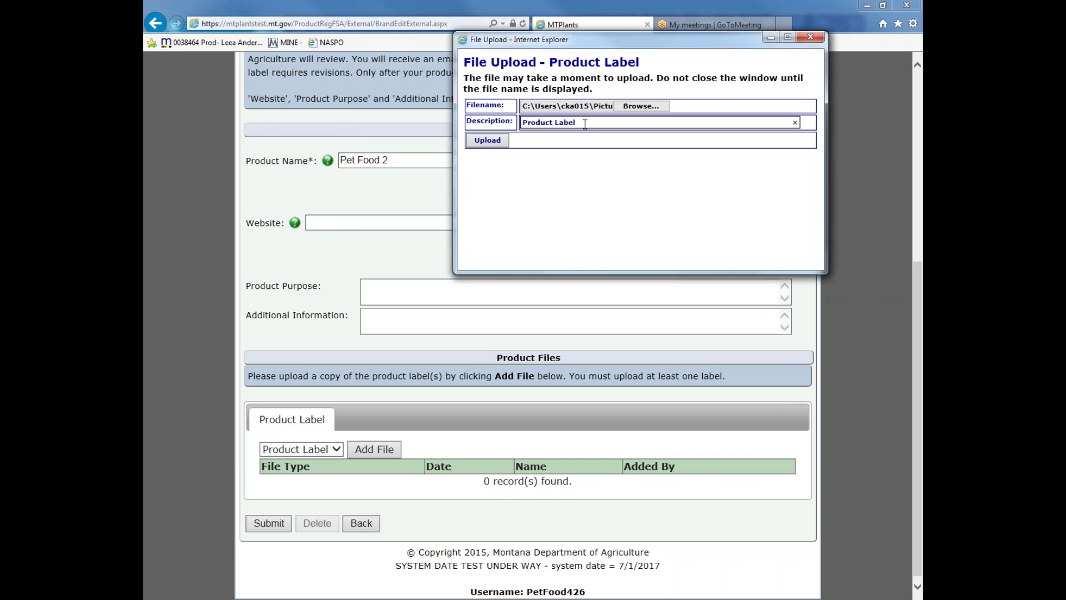
pyautogui.write('207')
pyautogui.press('BackSpace')
pyautogui.write('17')
pyautogui.click(483, 141)
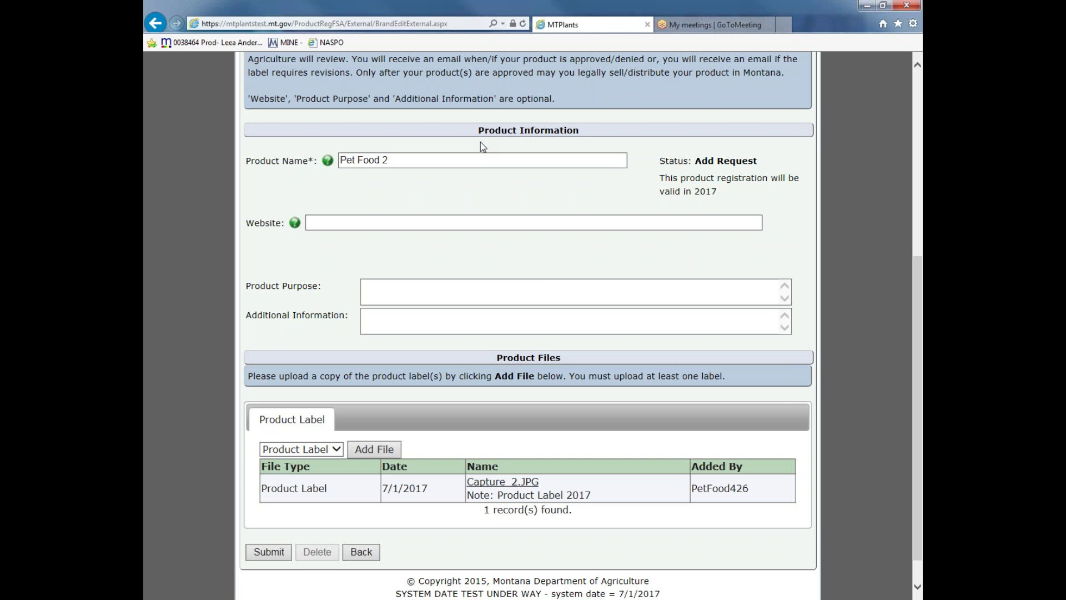
# Submit the new product registration and add Pet Food 1 and Pet Food 2 to the online shopping cart.
pyautogui.click(269, 552)
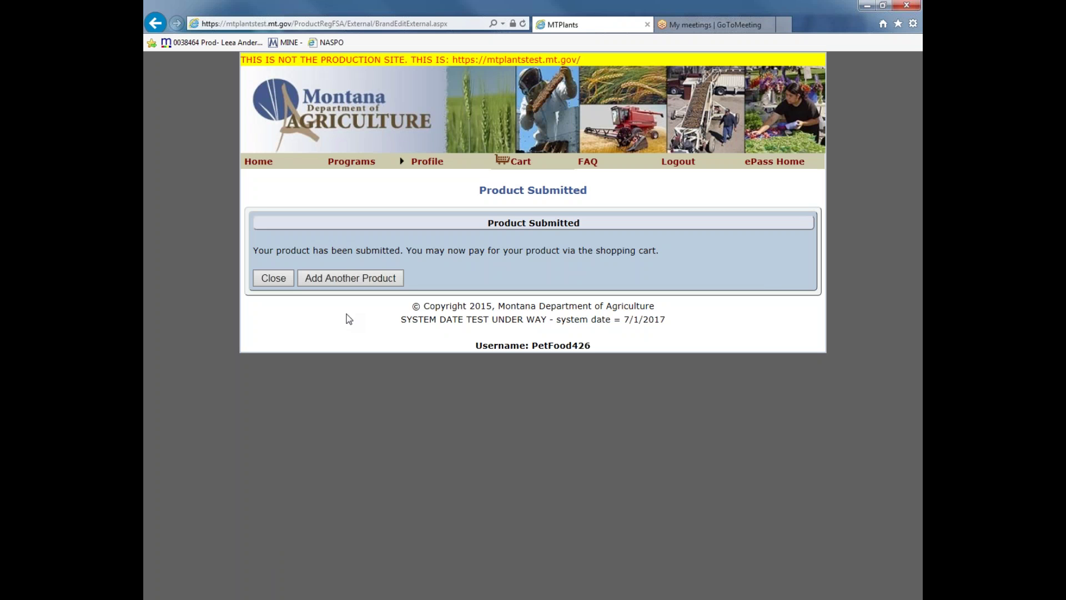
pyautogui.click(273, 278)
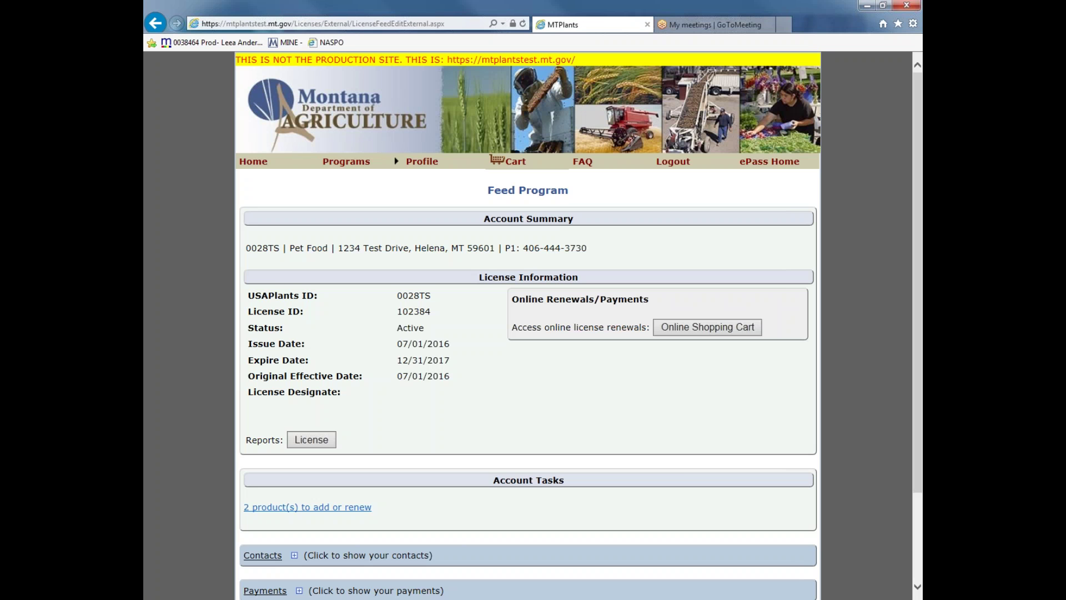
pyautogui.click(695, 332)
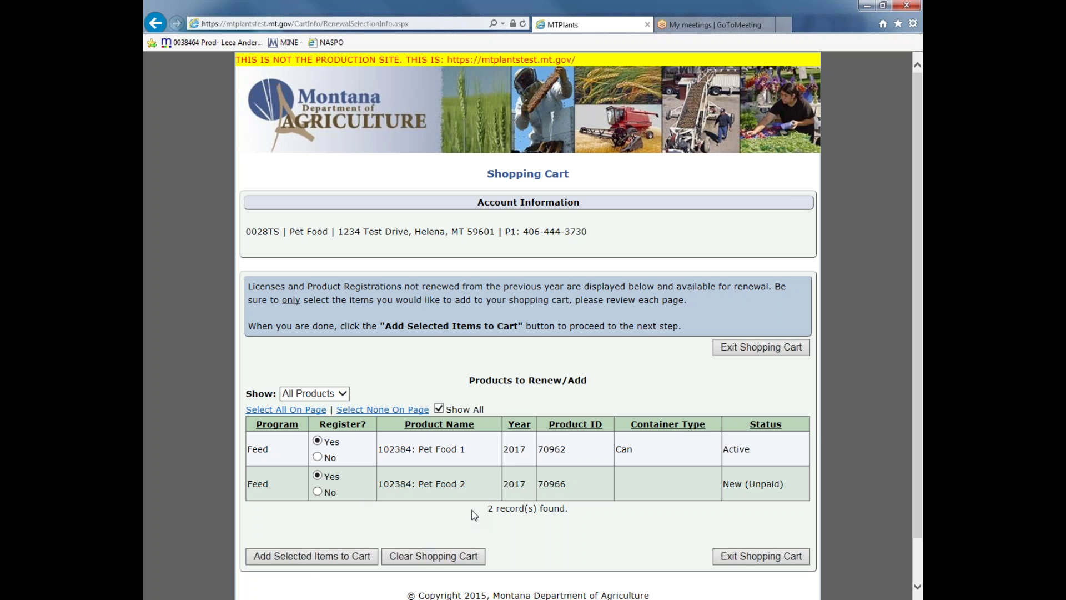
pyautogui.click(312, 562)
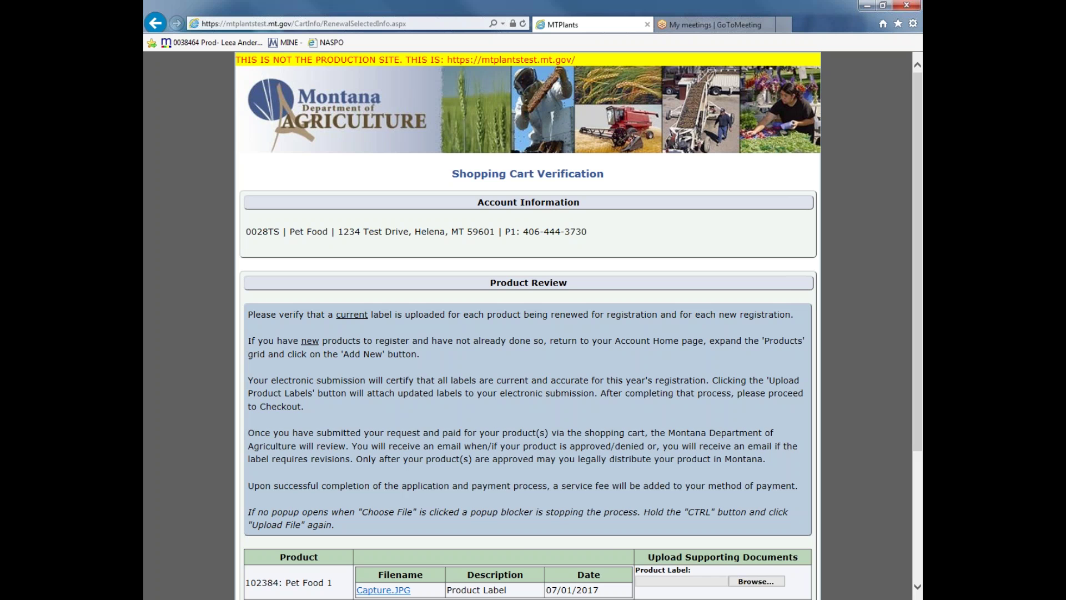
# Upload the Capture image from the Pictures library as the updated product label for Pet Food 1.
pyautogui.scroll(-3, 589, 514)
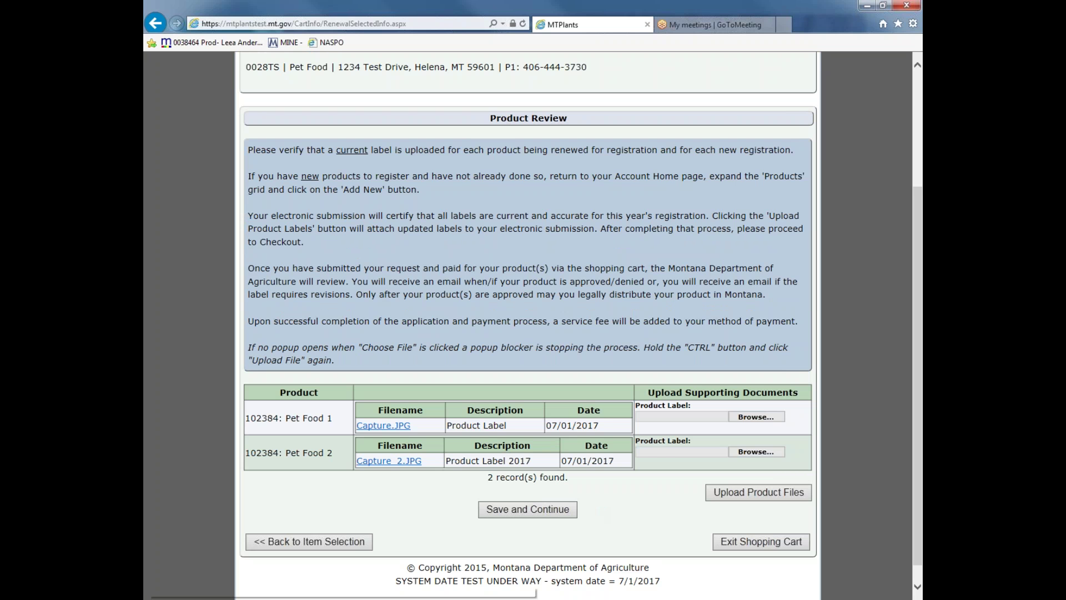
pyautogui.click(767, 417)
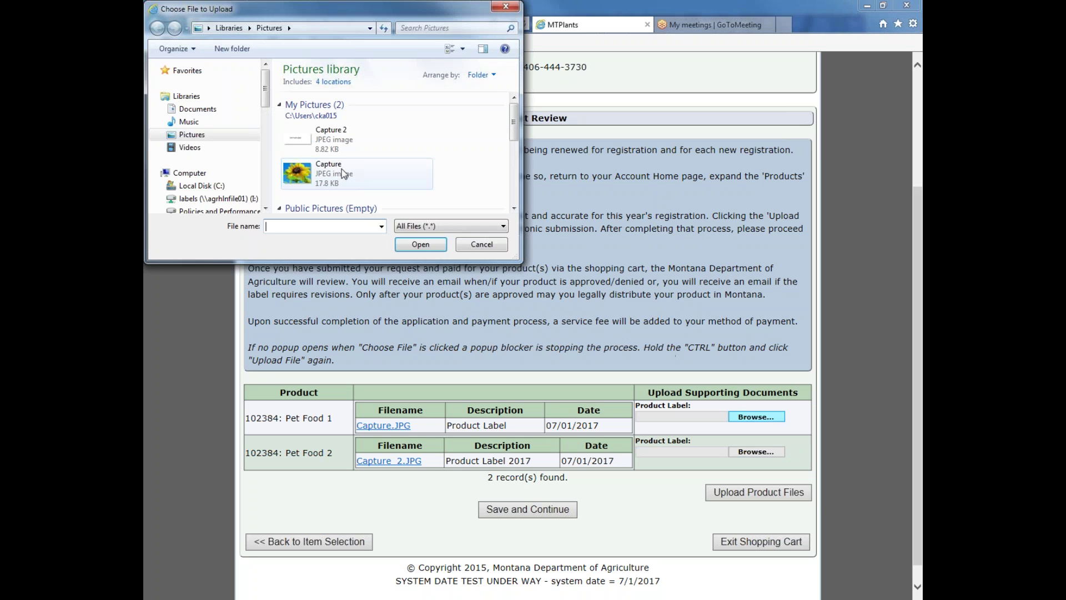
pyautogui.click(336, 183)
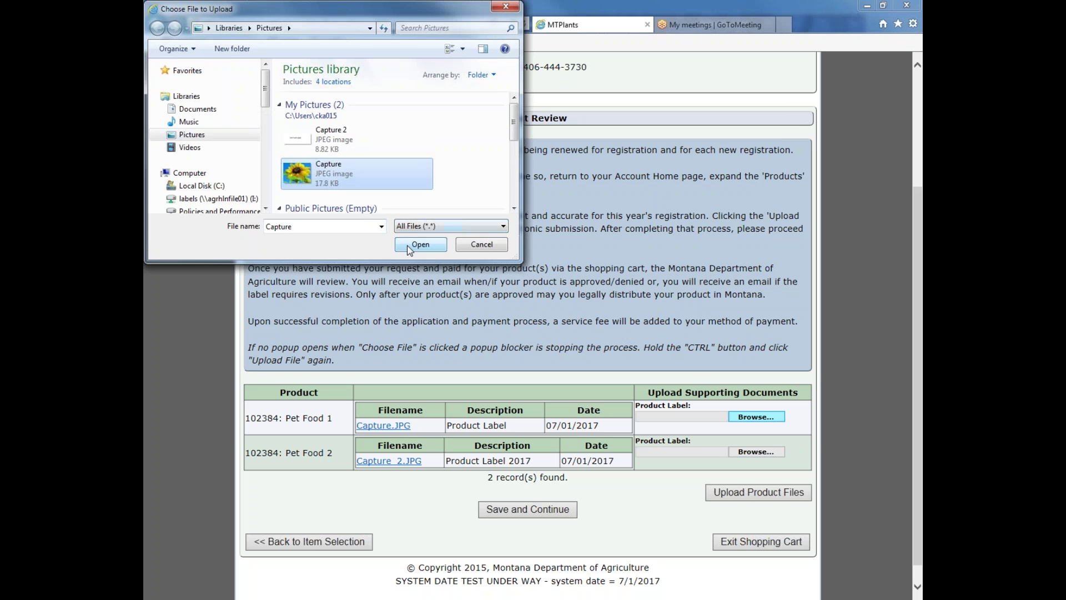
pyautogui.click(420, 244)
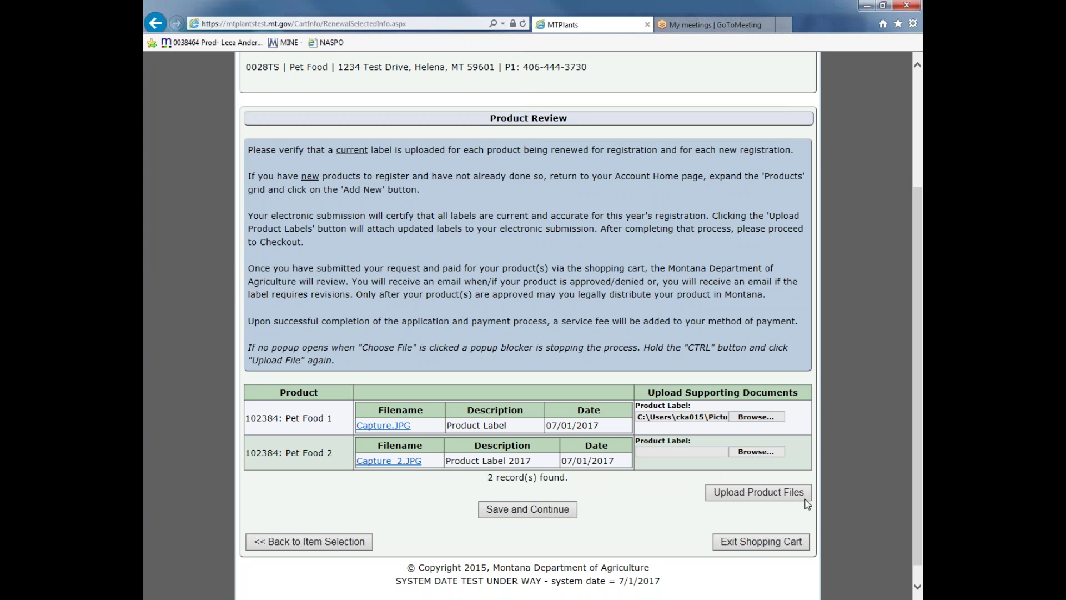
pyautogui.click(758, 493)
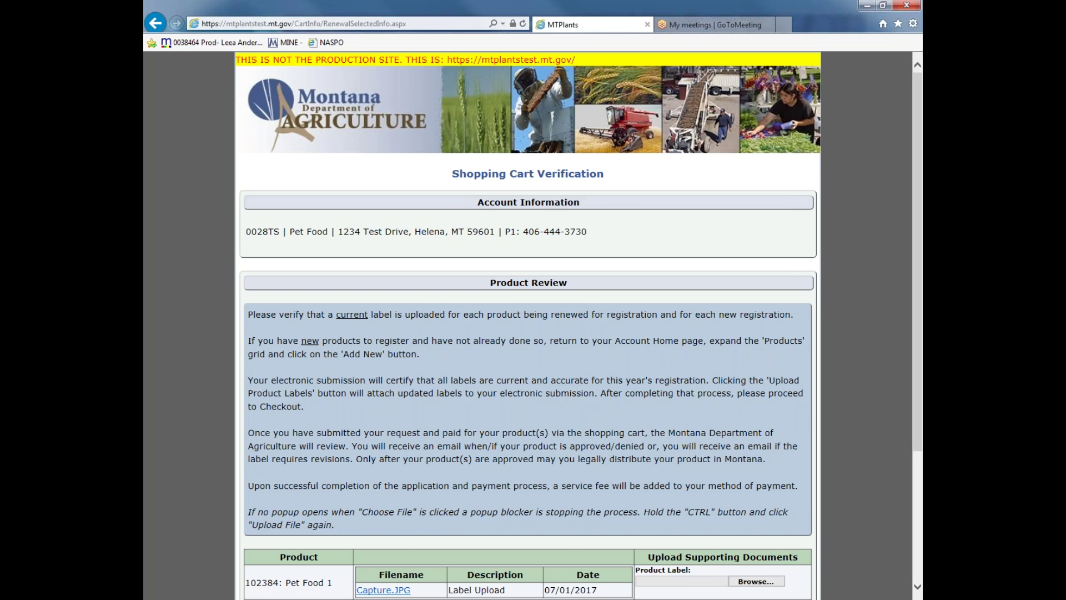
# Save the reviewed product labels and proceed from the checkout summary to the Common Checkout payment page.
pyautogui.scroll(-4, 404, 524)
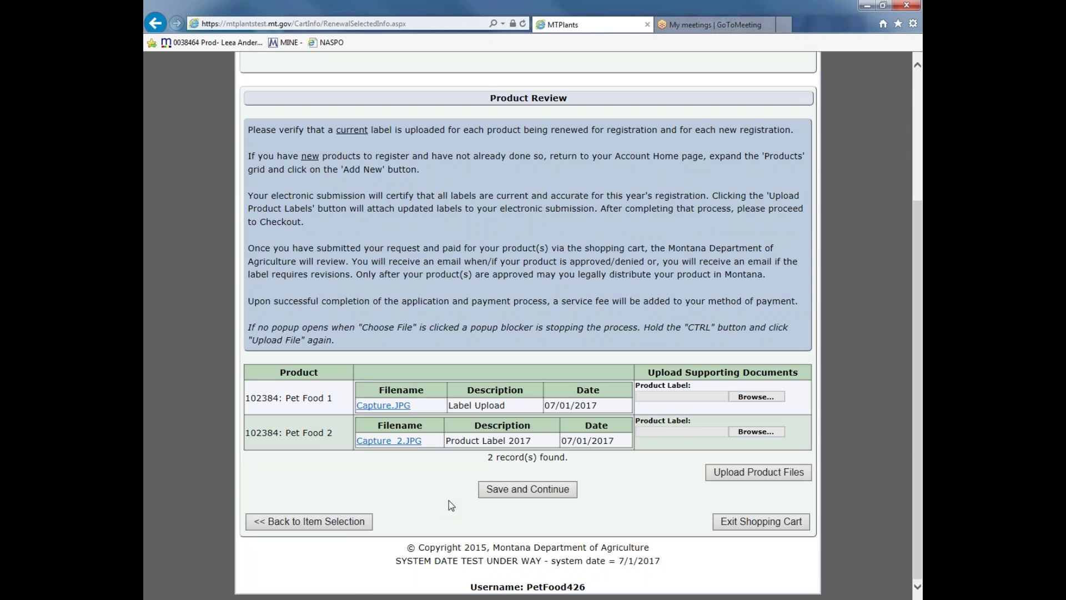
pyautogui.click(529, 496)
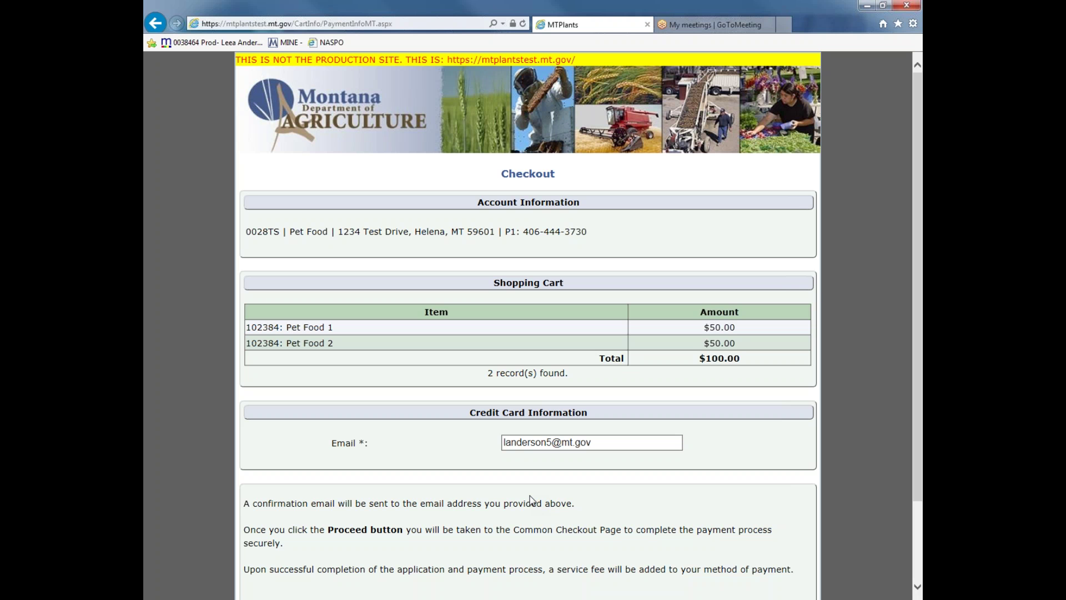
pyautogui.scroll(-2, 548, 489)
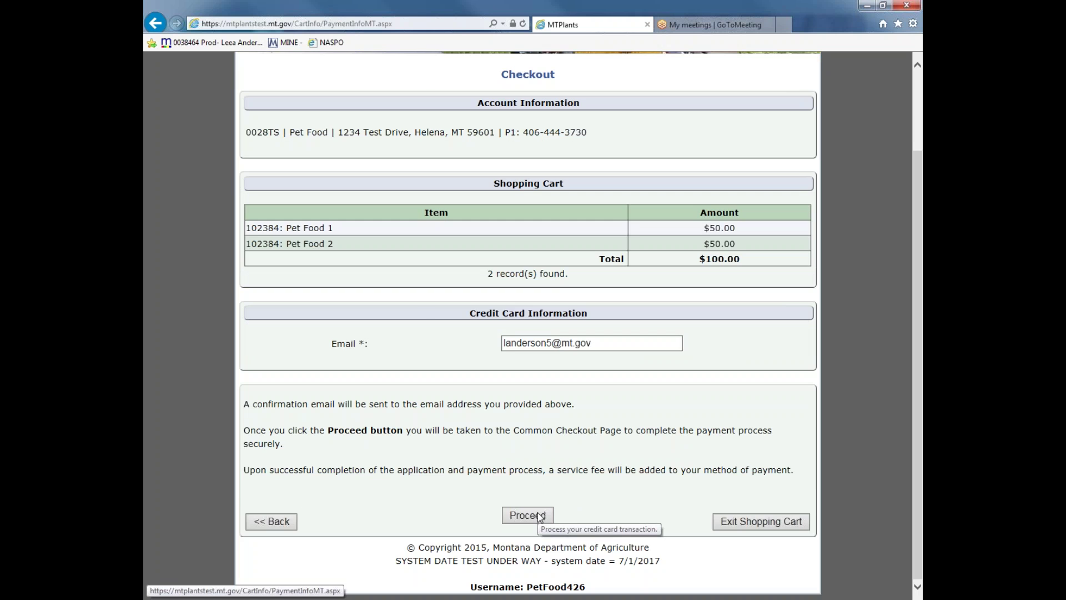
pyautogui.click(538, 515)
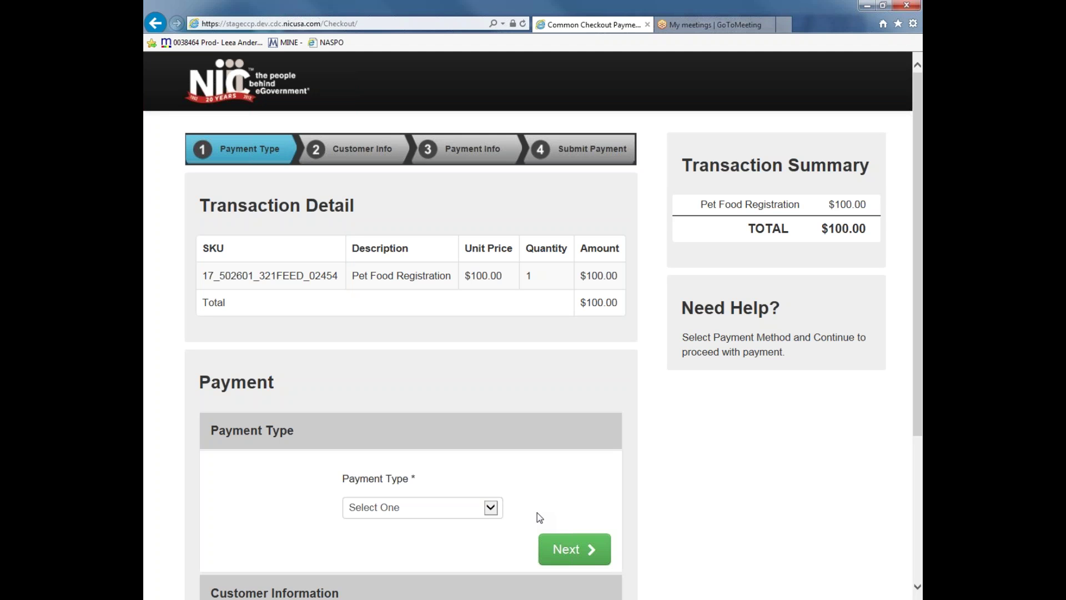
# Select Credit Card as the payment type and continue to the customer information.
pyautogui.click(491, 508)
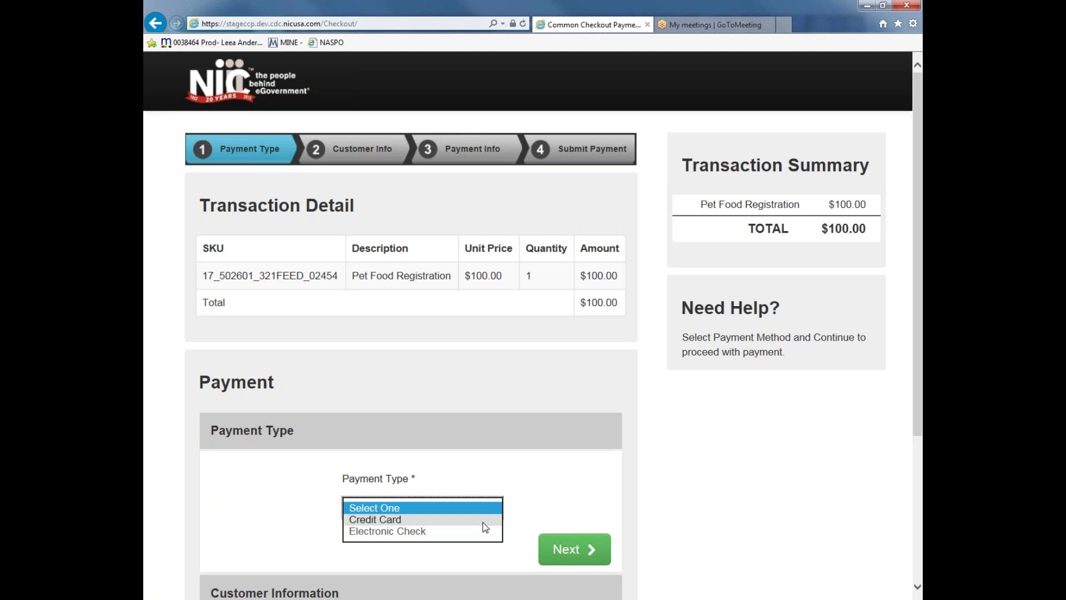
pyautogui.click(482, 522)
pyautogui.click(554, 547)
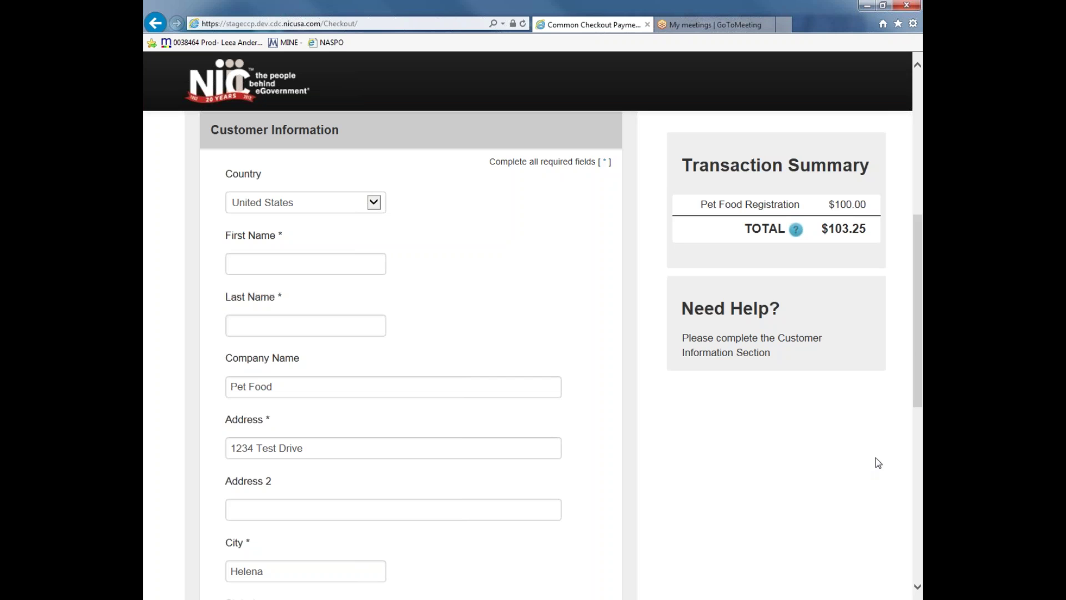
# Complete the customer information section and submit the credit card payment for the Pet Food Registration.
pyautogui.moveTo(919, 334); pyautogui.dragTo(917, 497)
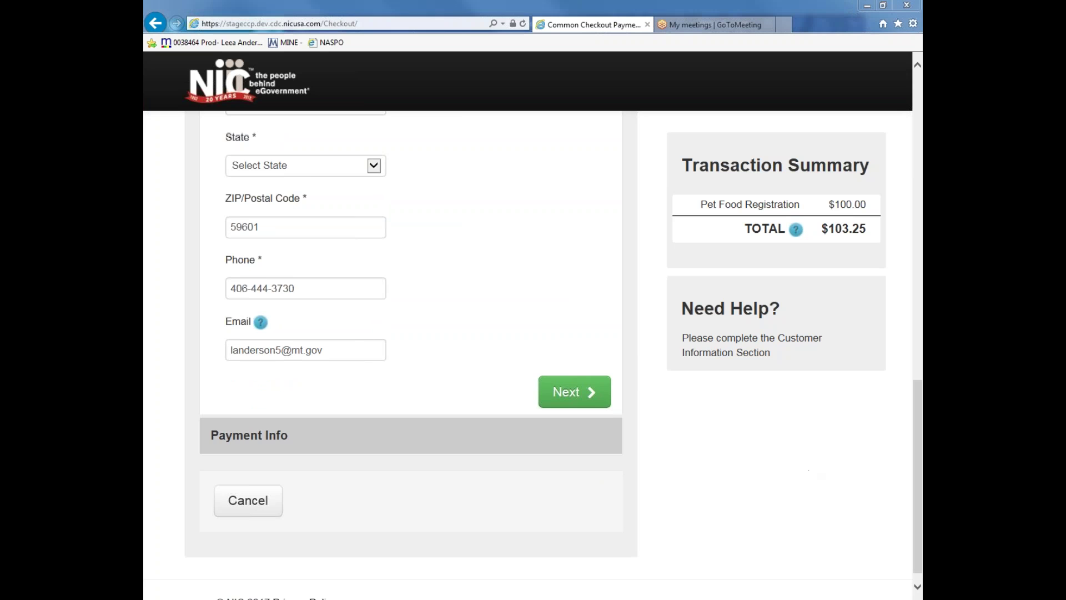
pyautogui.click(574, 392)
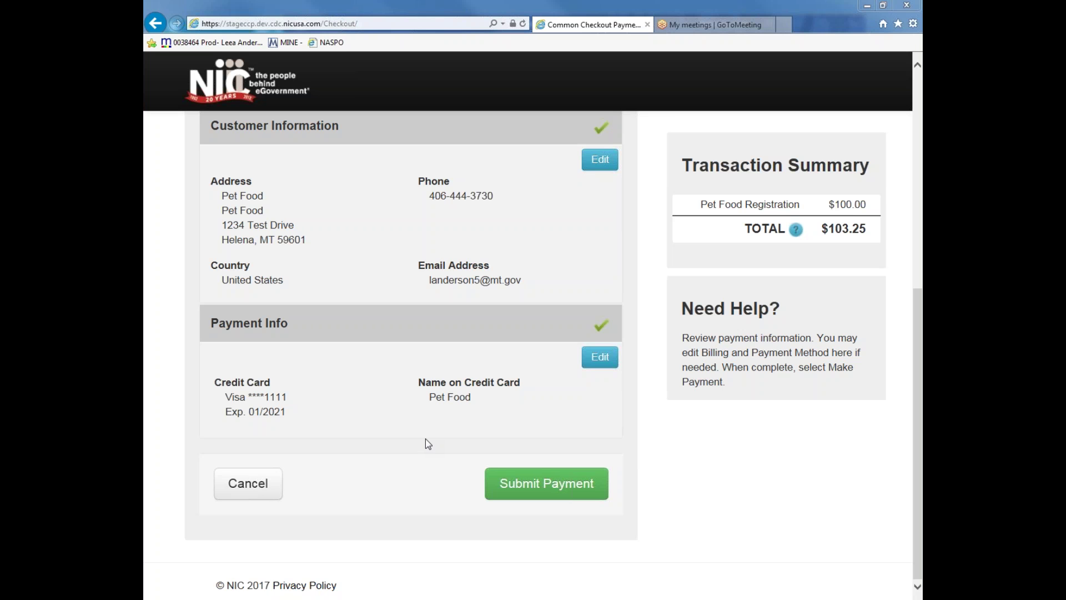
pyautogui.click(554, 485)
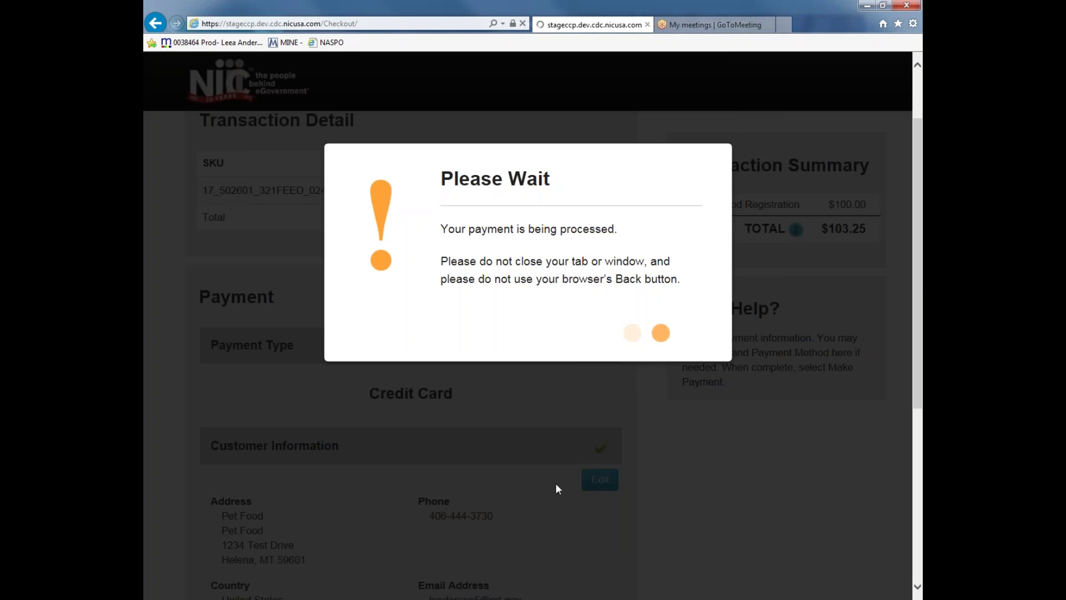